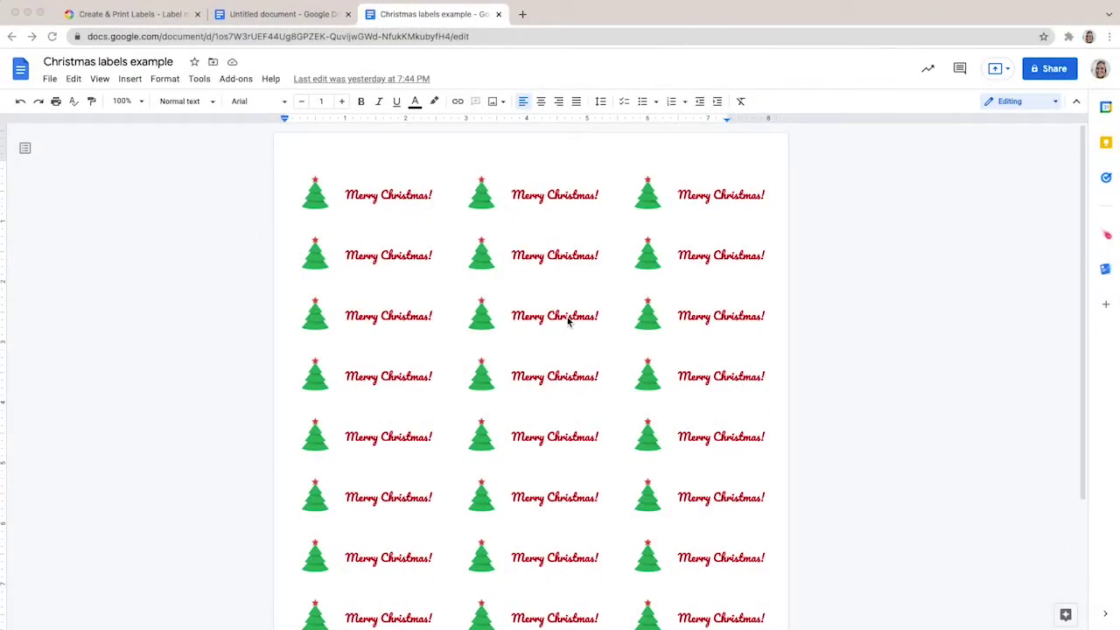
# - Launch Create & Print Labels > Create labels in the blank Untitled document, then view its Marketplace page
pyautogui.scroll(-3, 567, 322)
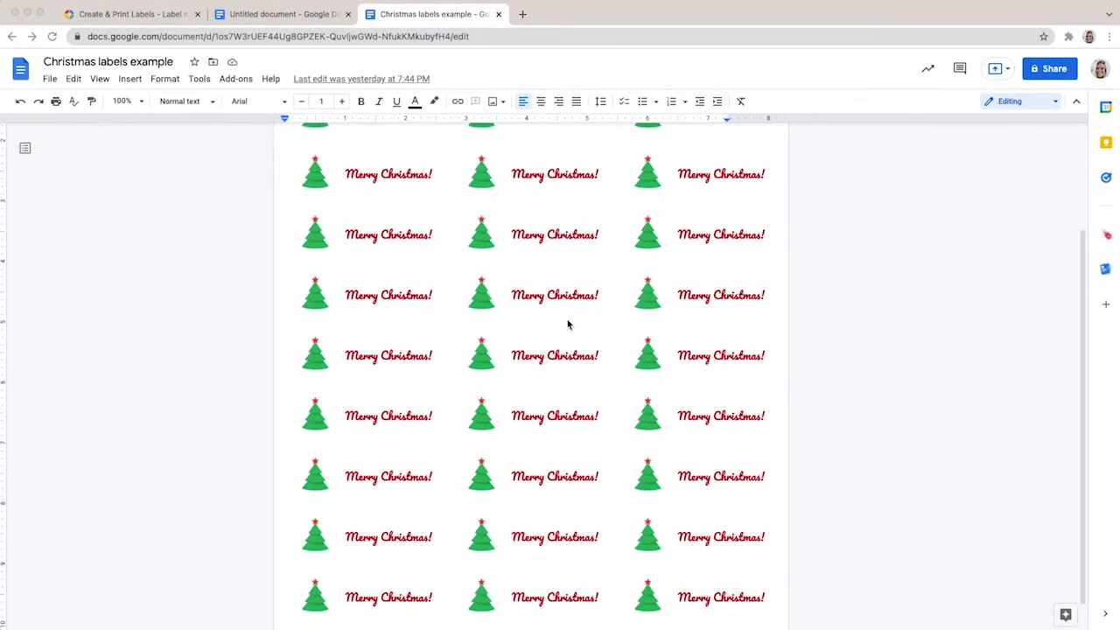
pyautogui.scroll(3, 567, 322)
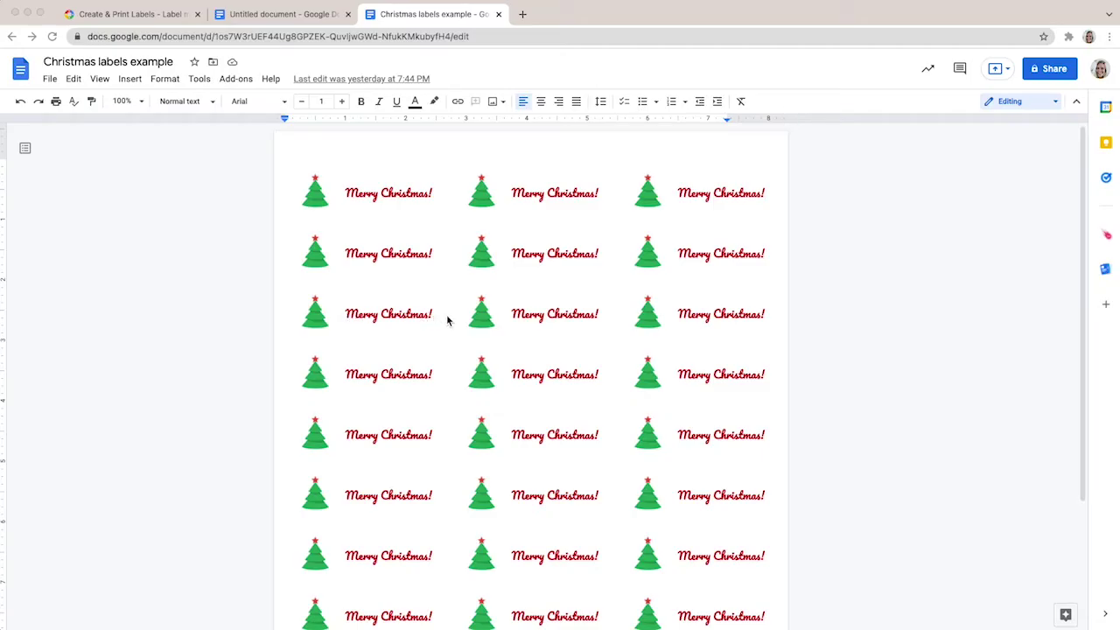
pyautogui.click(250, 17)
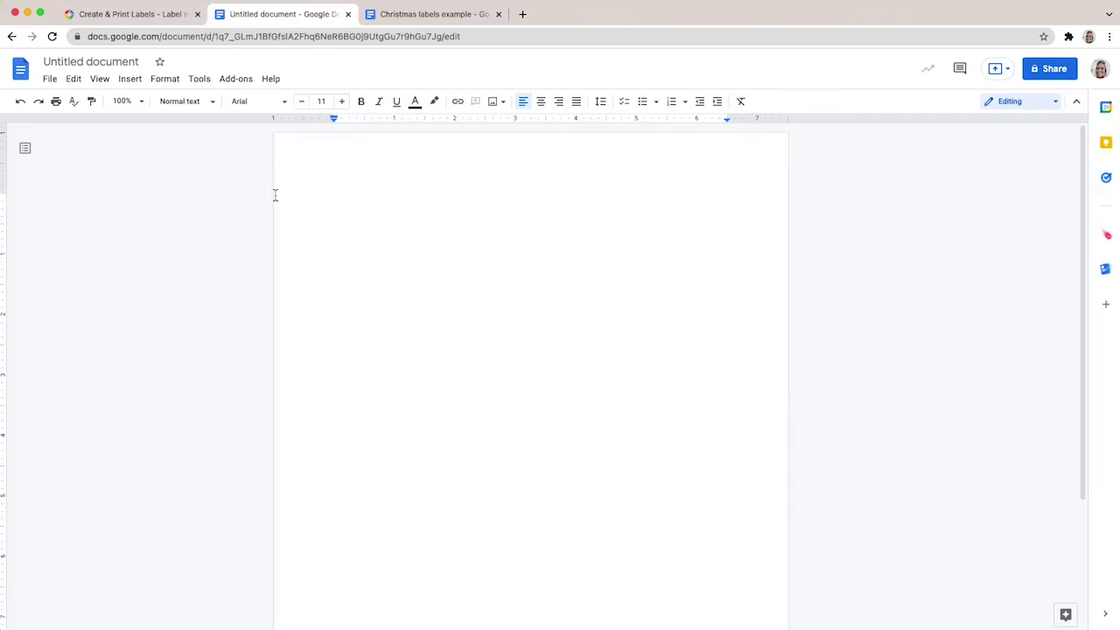
pyautogui.click(240, 84)
pyautogui.moveTo(246, 131)
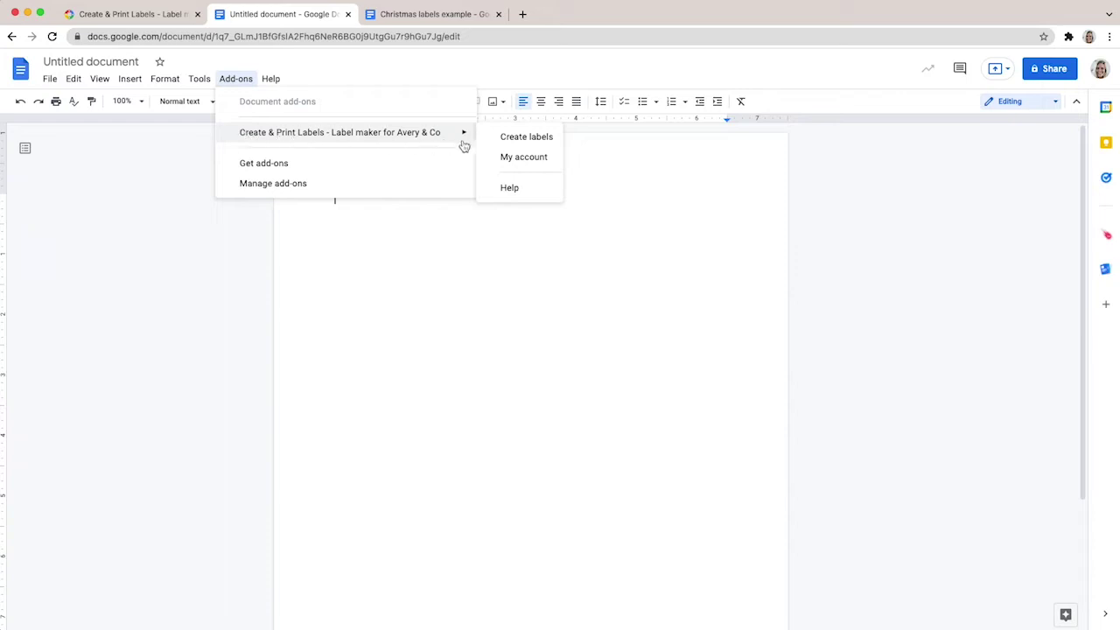
pyautogui.click(515, 140)
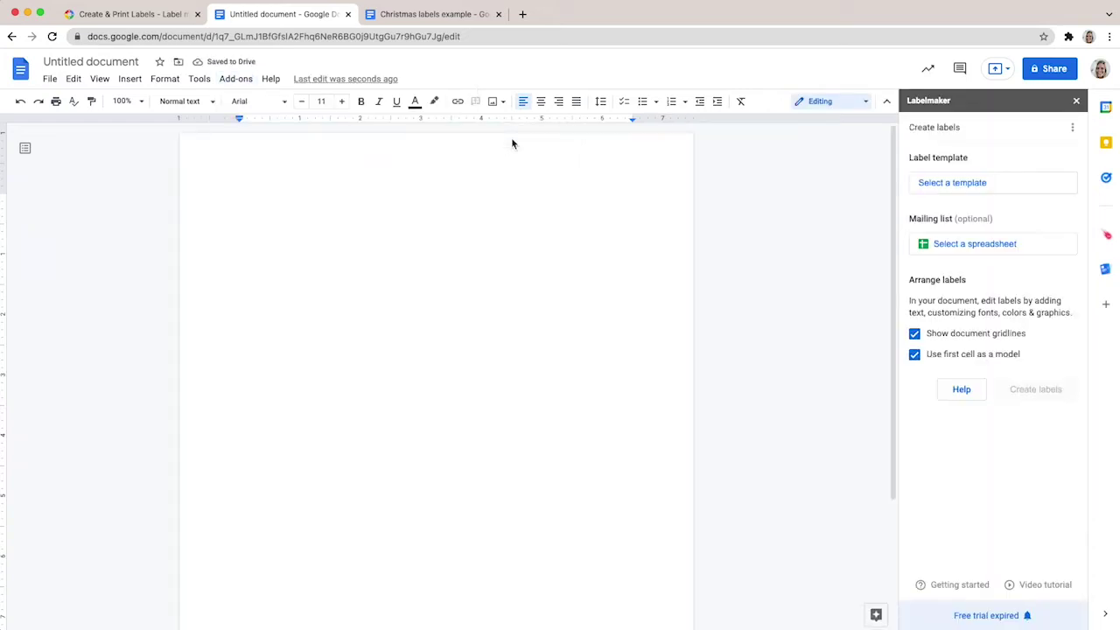
pyautogui.click(149, 17)
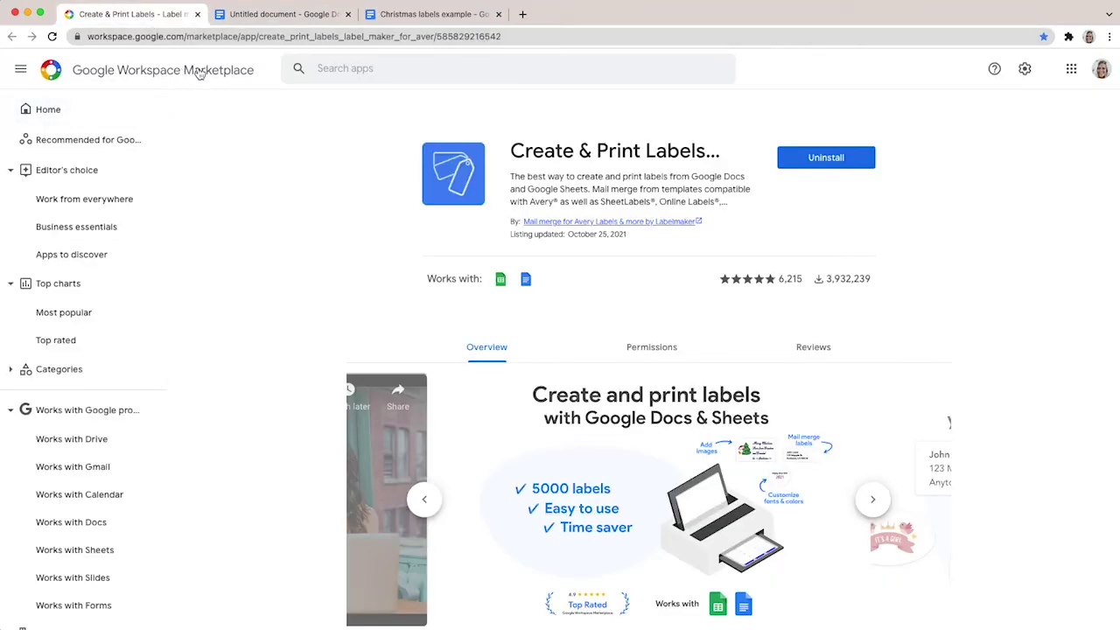
pyautogui.moveTo(511, 150); pyautogui.dragTo(706, 150)
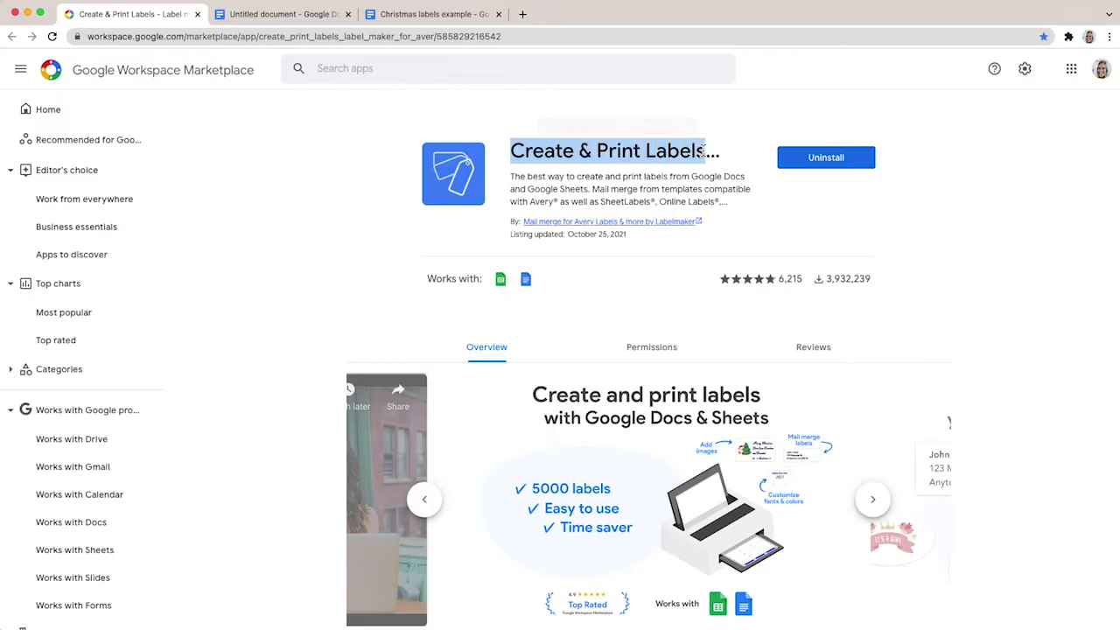
# - Apply the Avery US Letter 5160 Easy Peel Address Labels template to the document
pyautogui.click(300, 15)
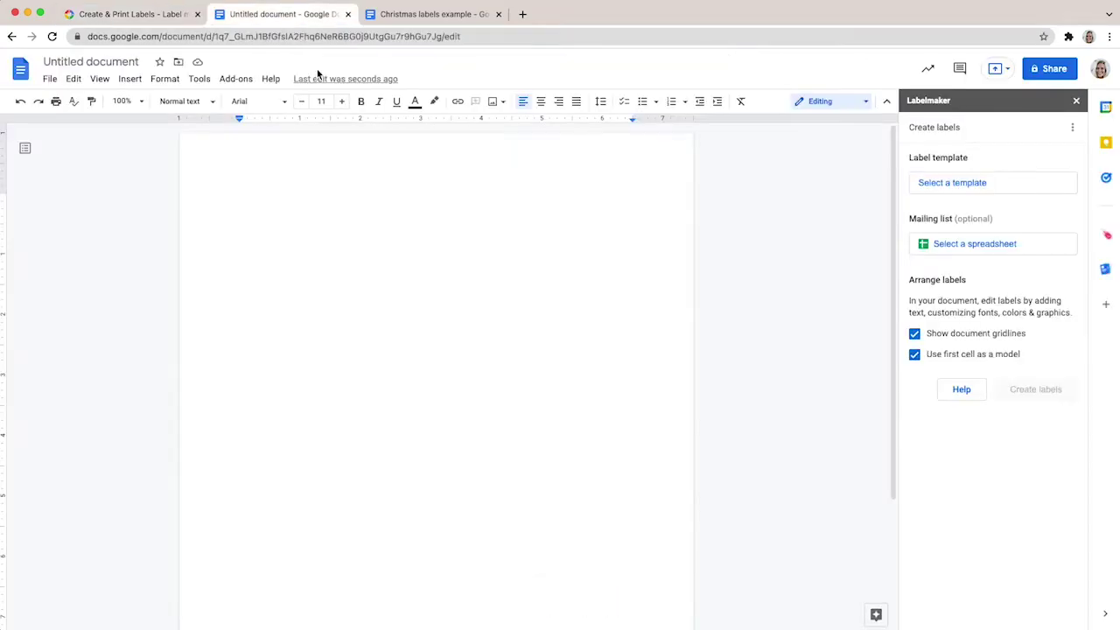
pyautogui.click(972, 188)
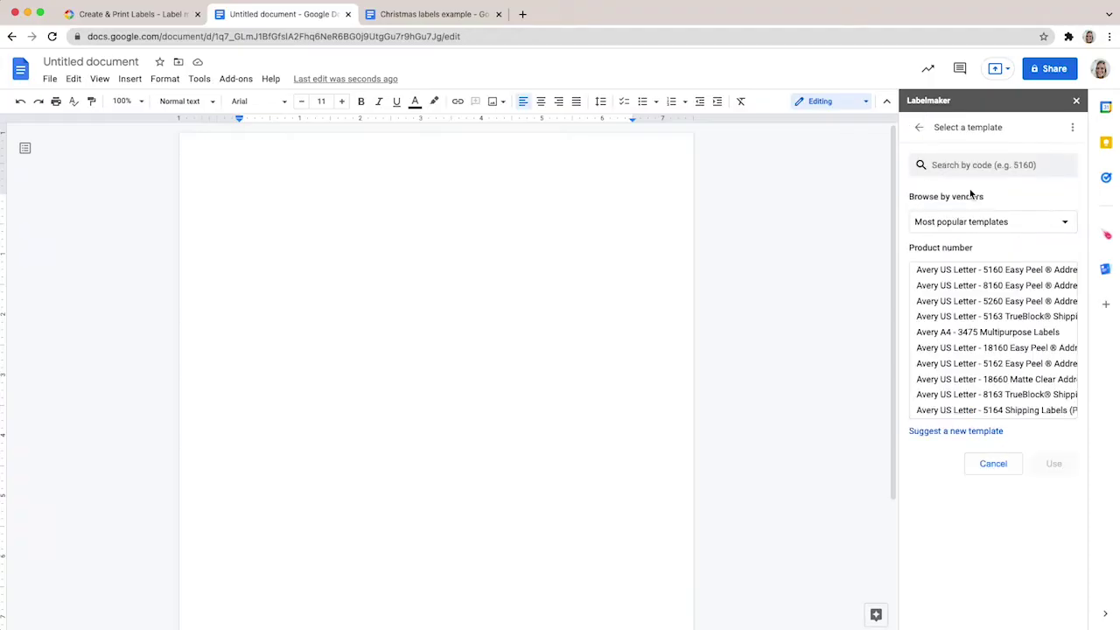
pyautogui.click(974, 273)
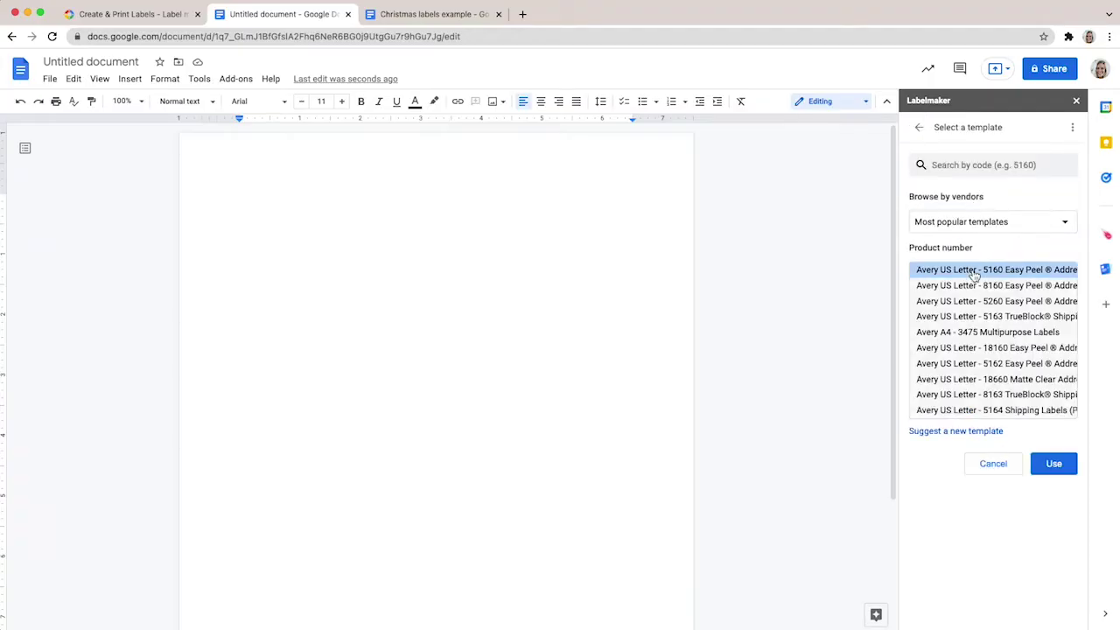
pyautogui.click(1056, 464)
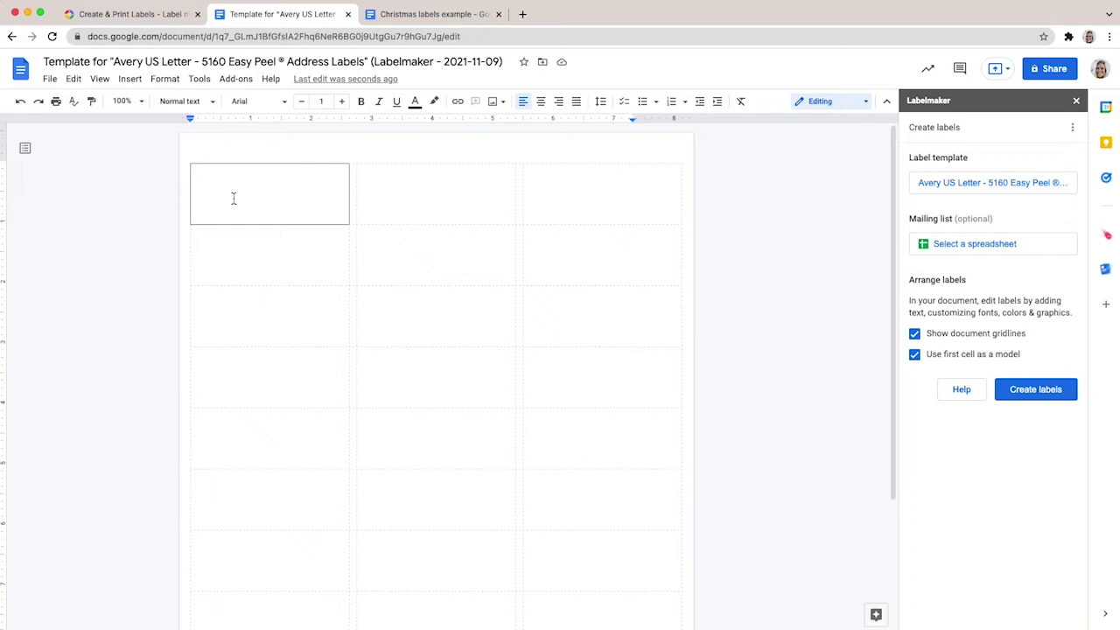
# - Set the font size in the first label cell to 1
pyautogui.click(209, 177)
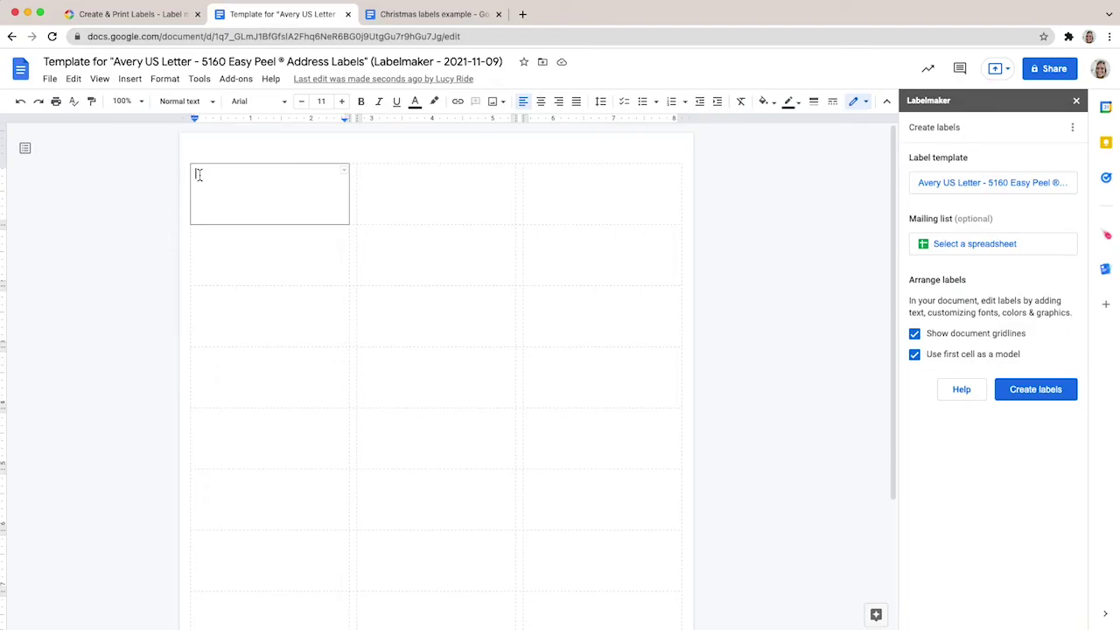
pyautogui.click(323, 102)
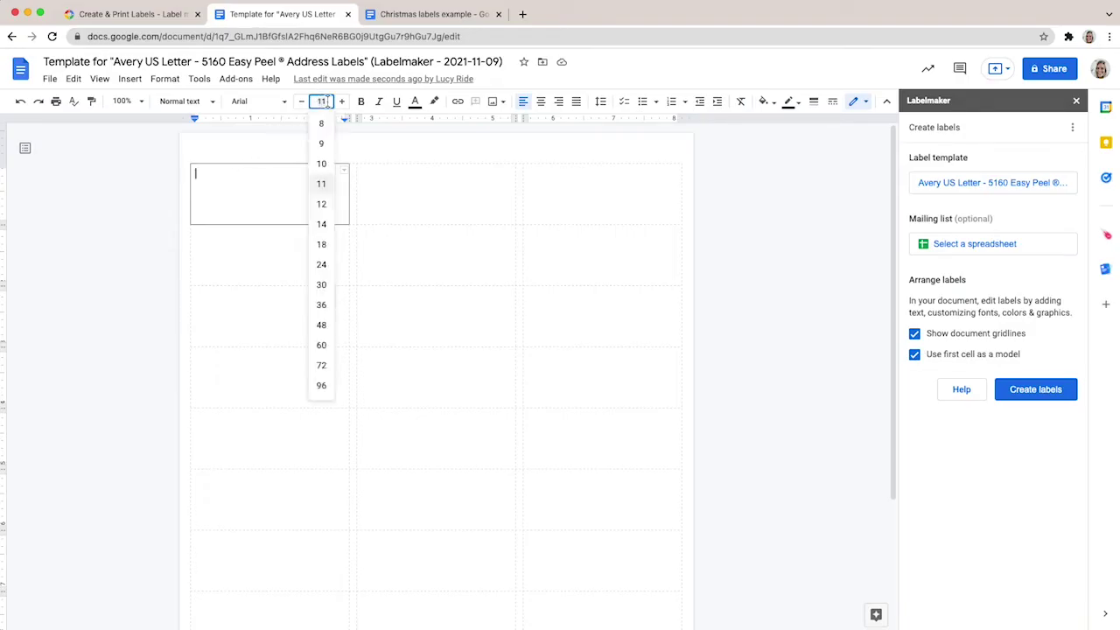
pyautogui.write('1')
pyautogui.press('Return')
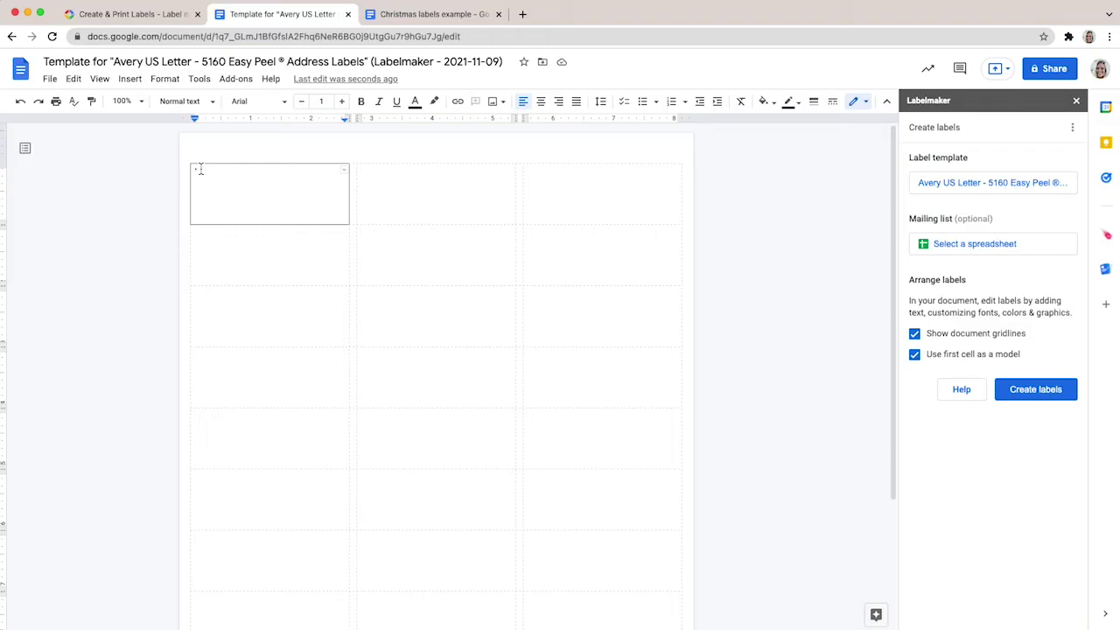
pyautogui.click(129, 79)
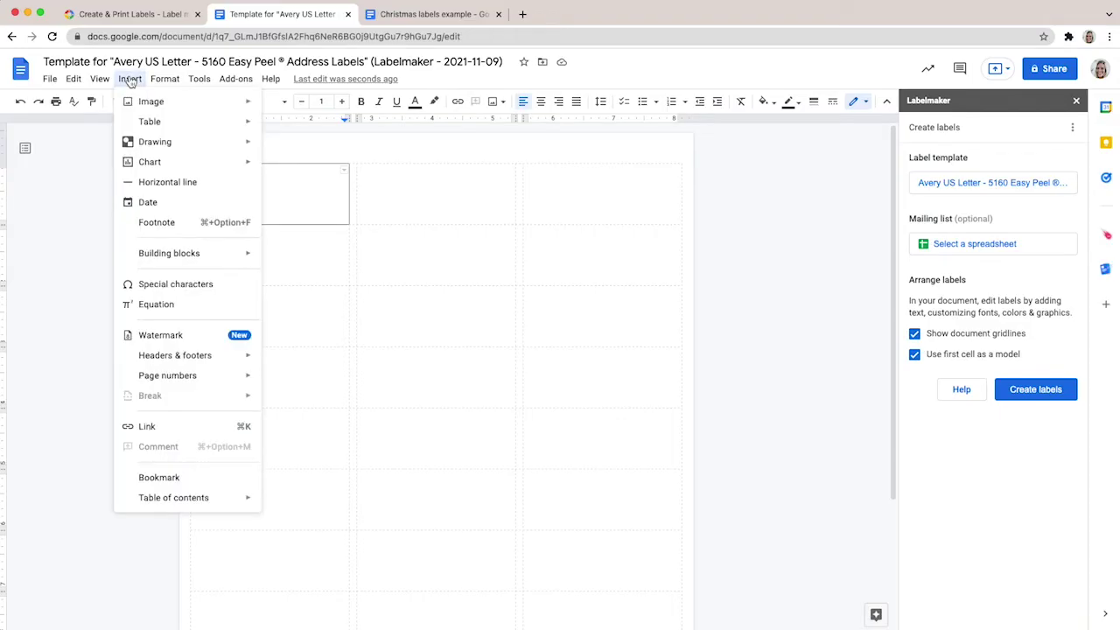
# - Insert a 2 x 1 table into the first label cell
pyautogui.moveTo(143, 123)
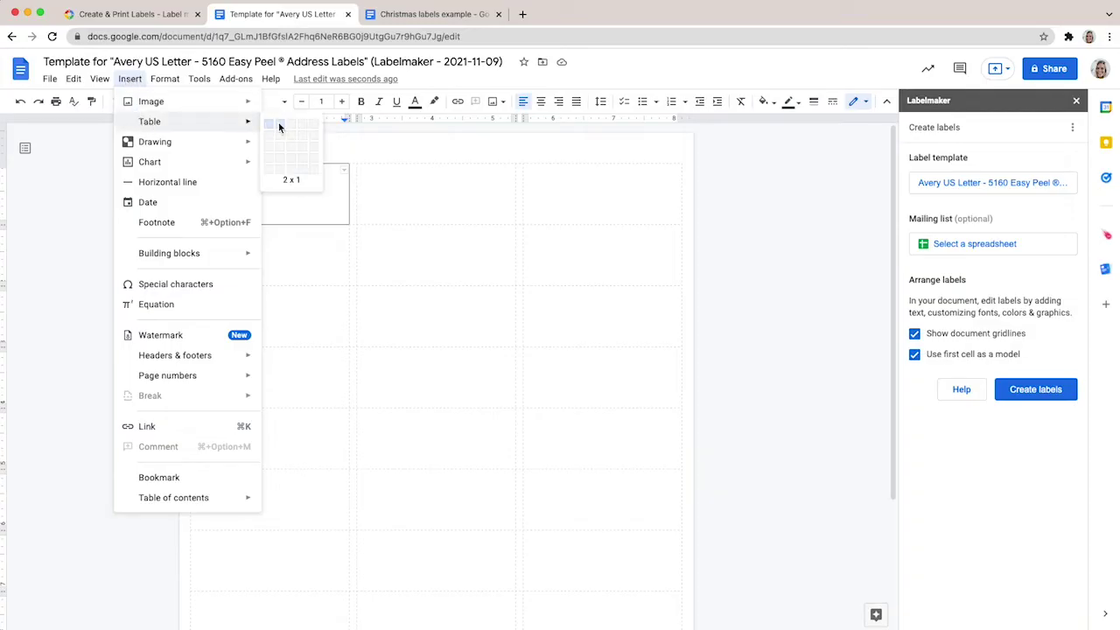
pyautogui.click(279, 128)
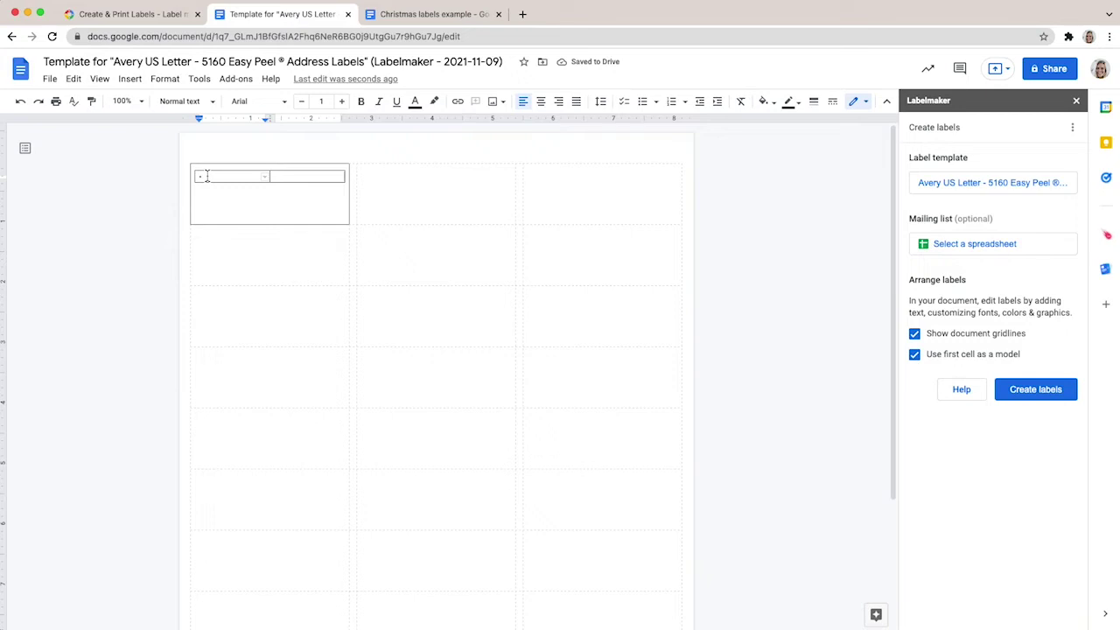
pyautogui.click(130, 78)
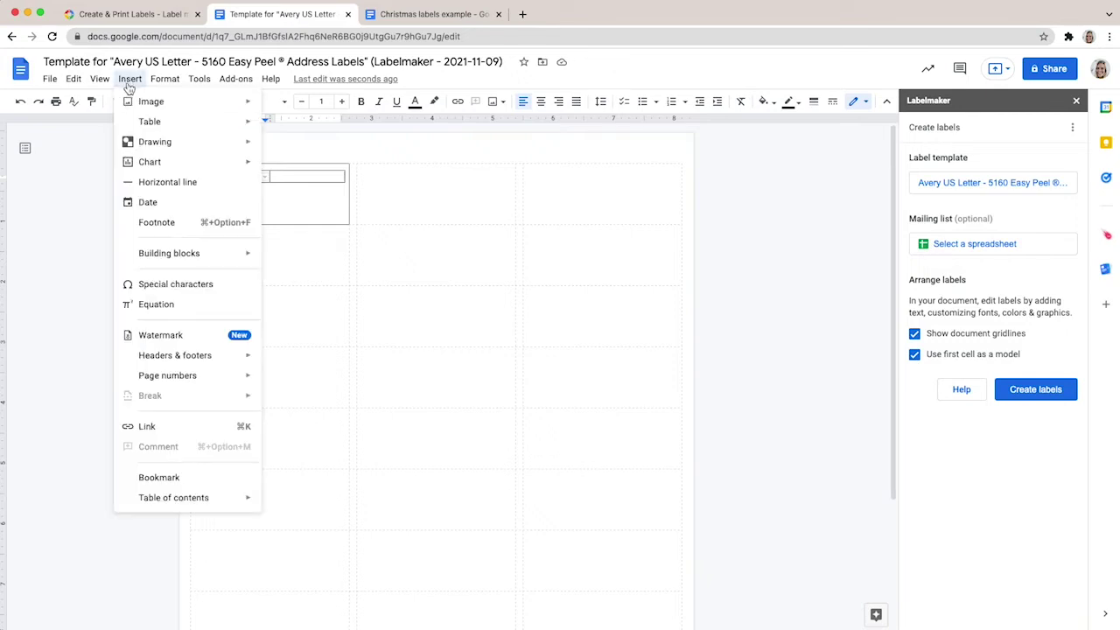
# - Upload christmas-tree.png from the computer into the first label's table
pyautogui.moveTo(135, 103)
pyautogui.click(282, 106)
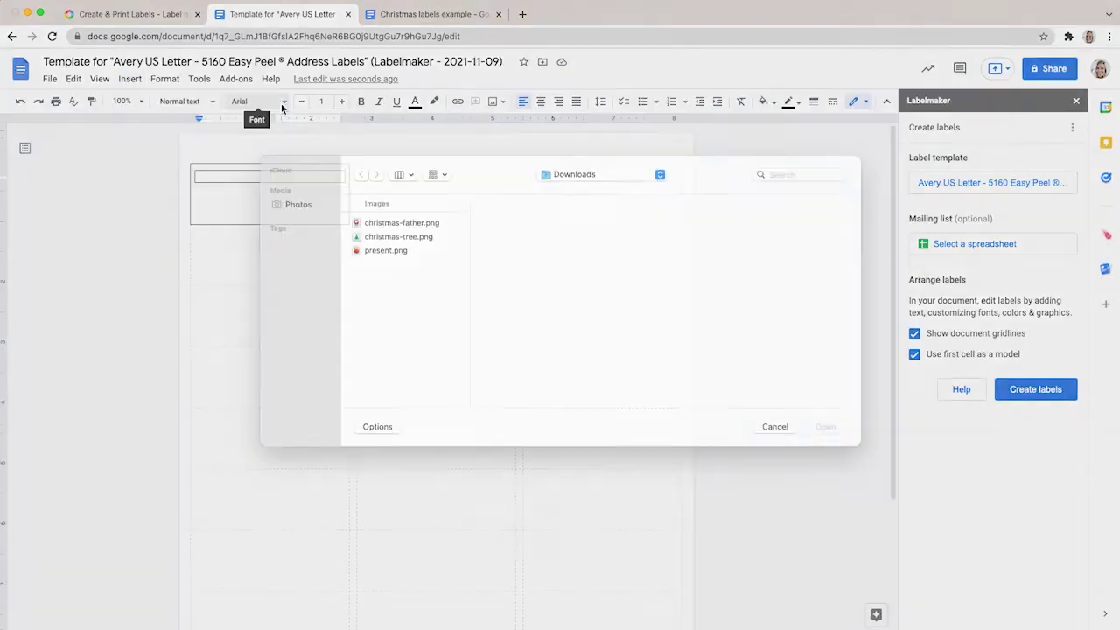
pyautogui.click(392, 251)
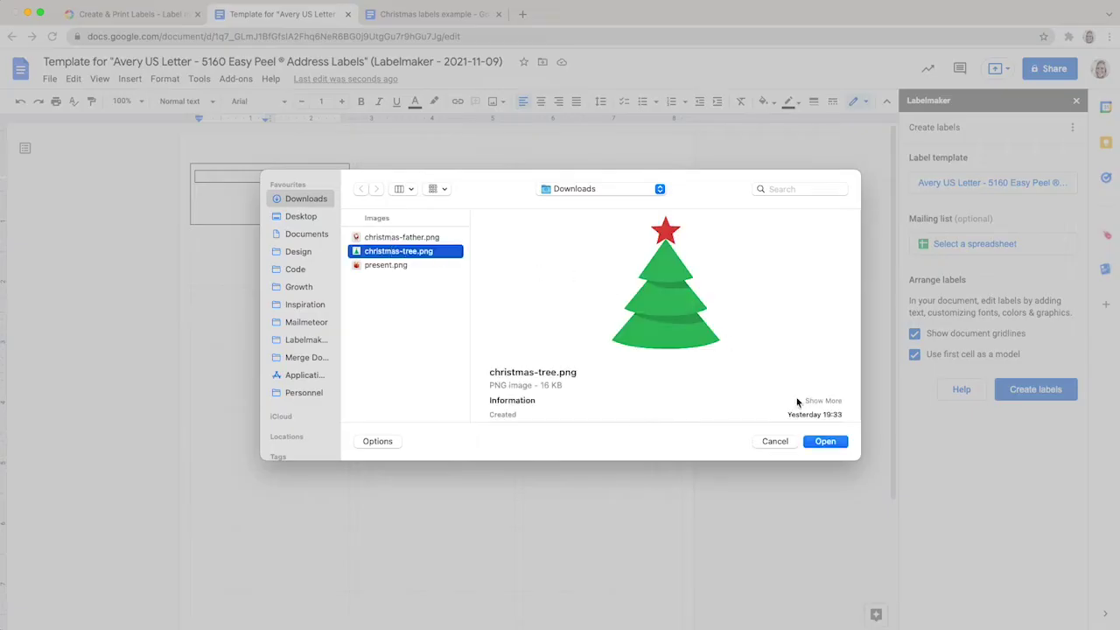
pyautogui.click(842, 443)
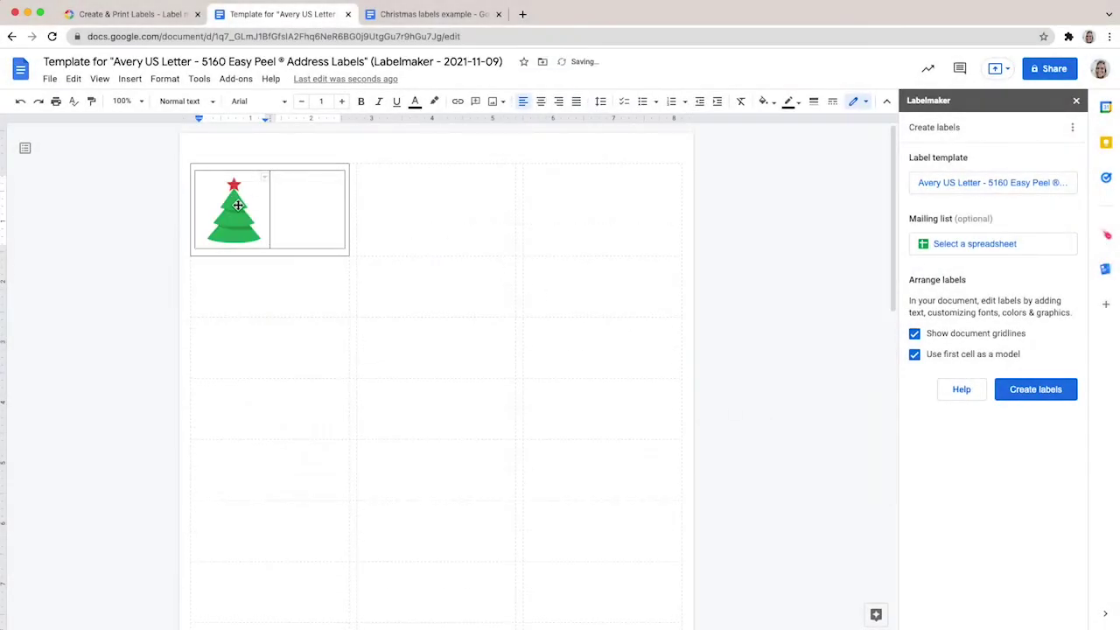
# - Shrink the tree image, centre it, and narrow its table cell
pyautogui.click(237, 204)
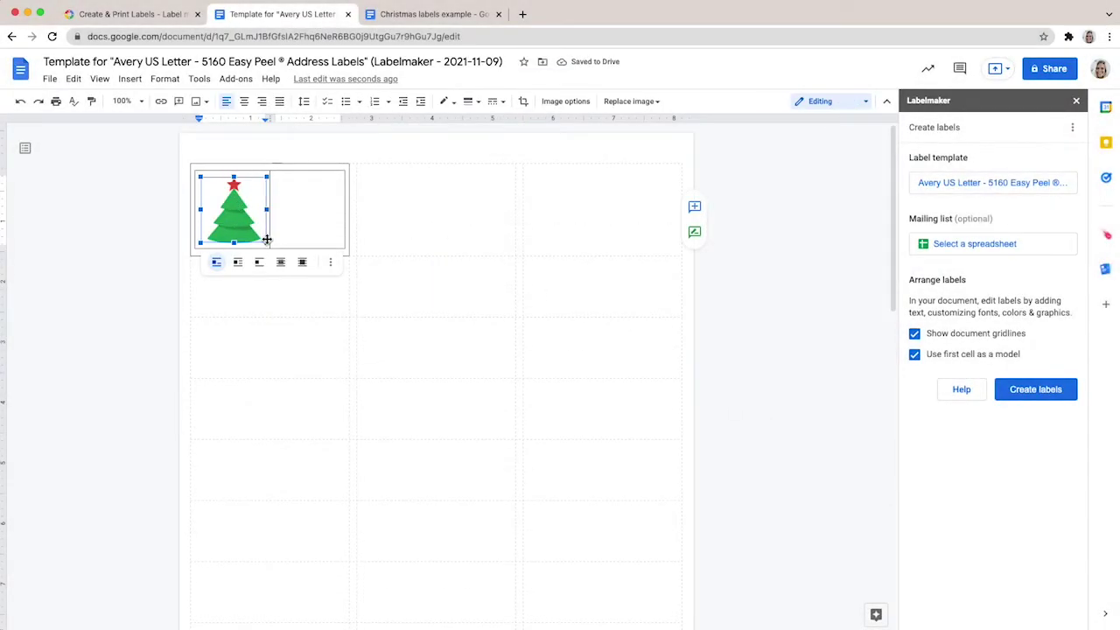
pyautogui.moveTo(267, 239); pyautogui.dragTo(227, 189)
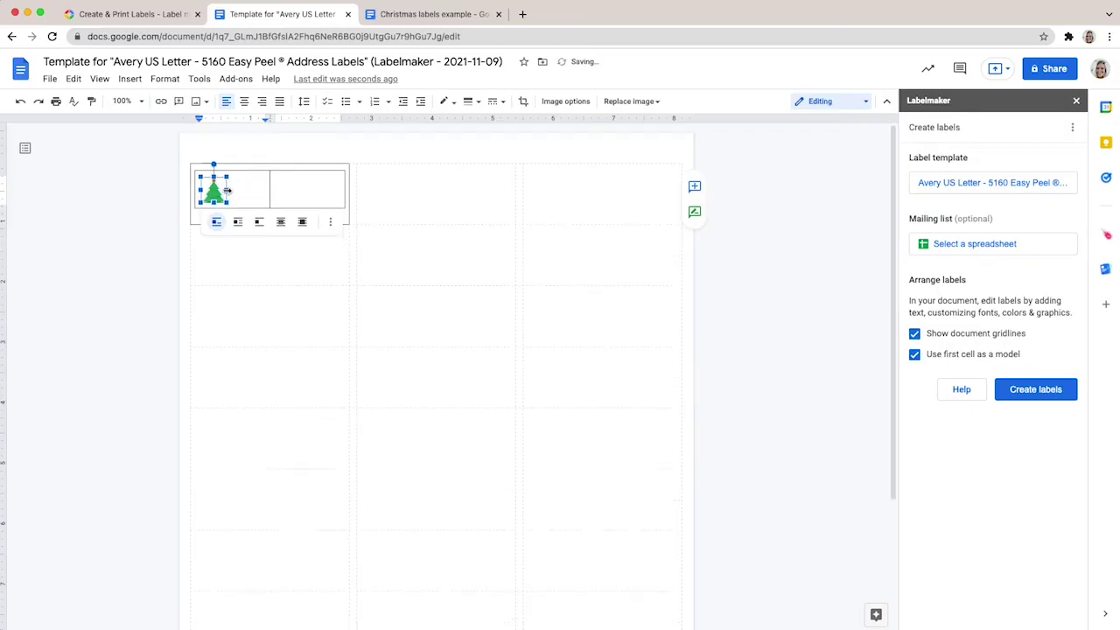
pyautogui.click(245, 102)
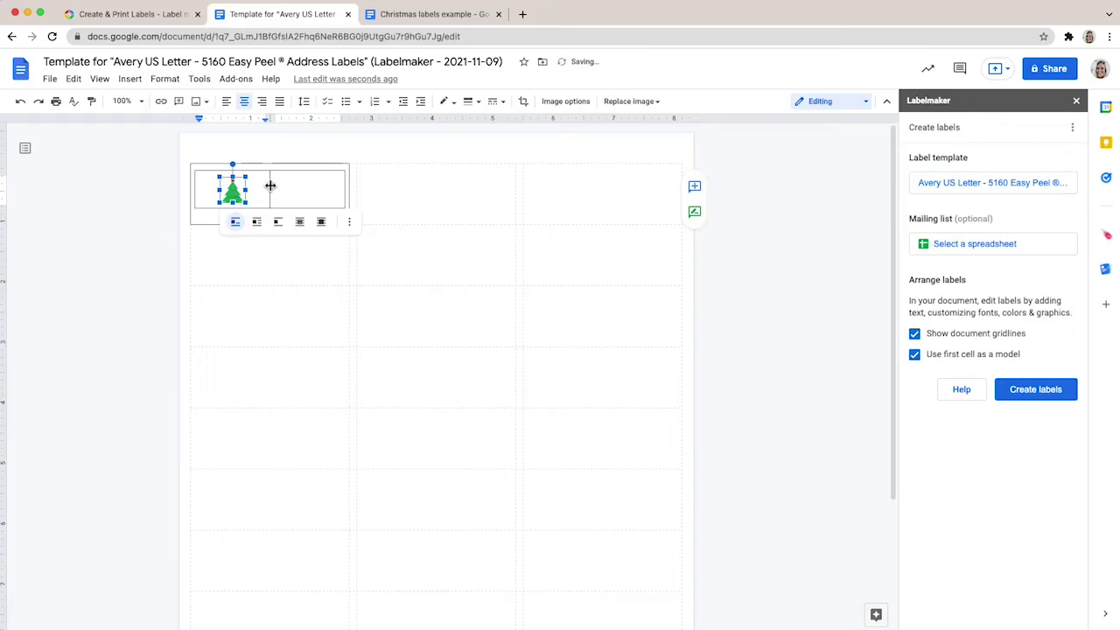
pyautogui.moveTo(271, 185); pyautogui.dragTo(251, 184)
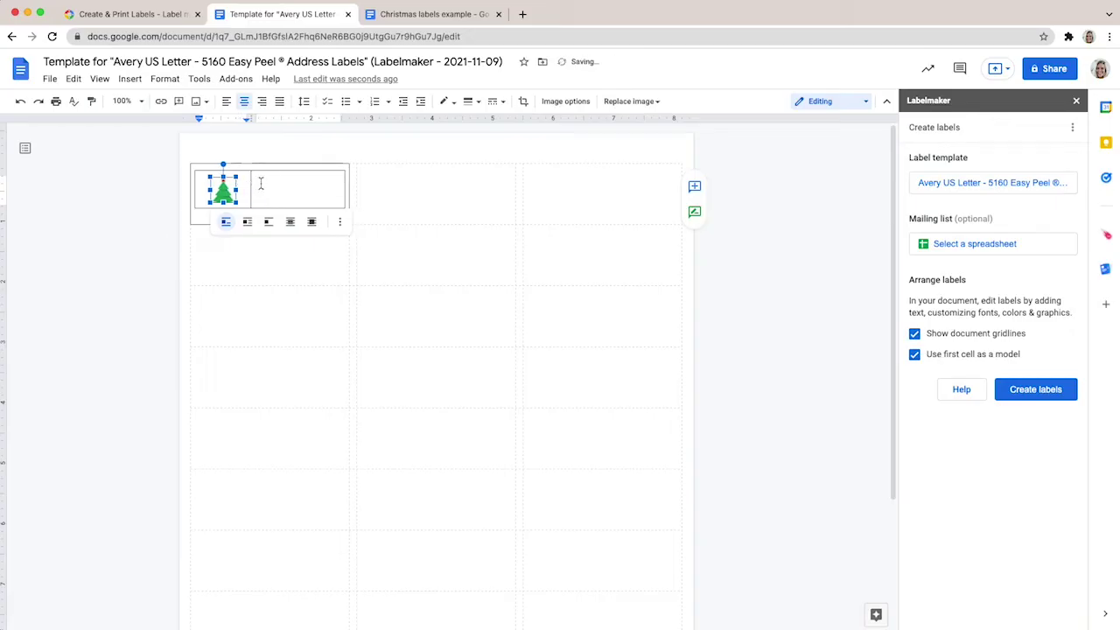
pyautogui.click(266, 184)
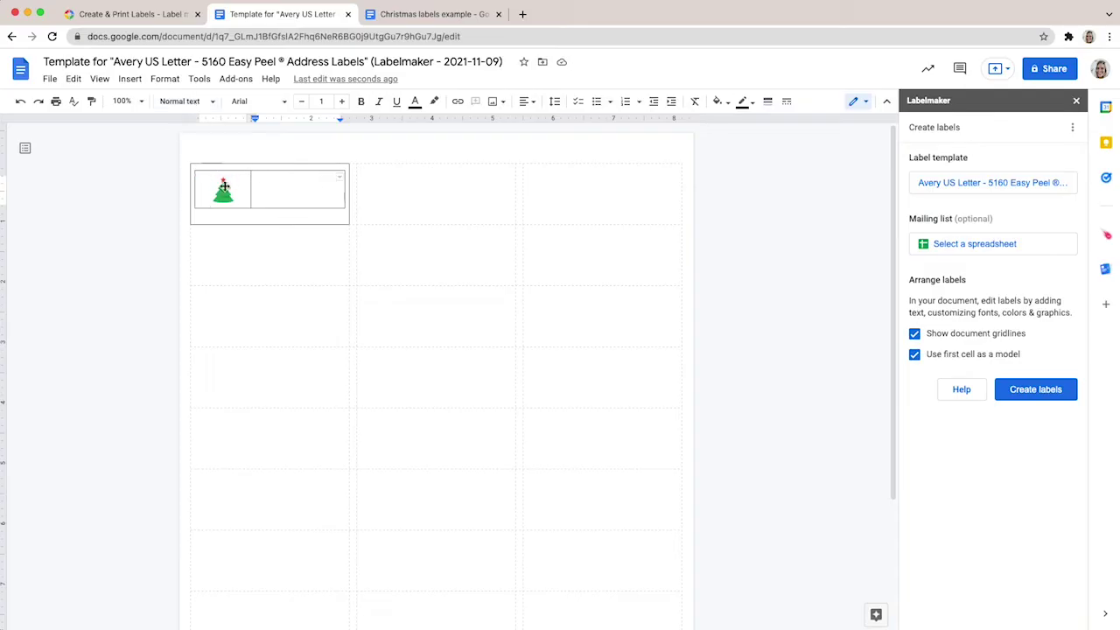
# - Set the border width of both cells in the first label's table to 0pt
pyautogui.click(307, 202)
pyautogui.moveTo(321, 203); pyautogui.dragTo(210, 184)
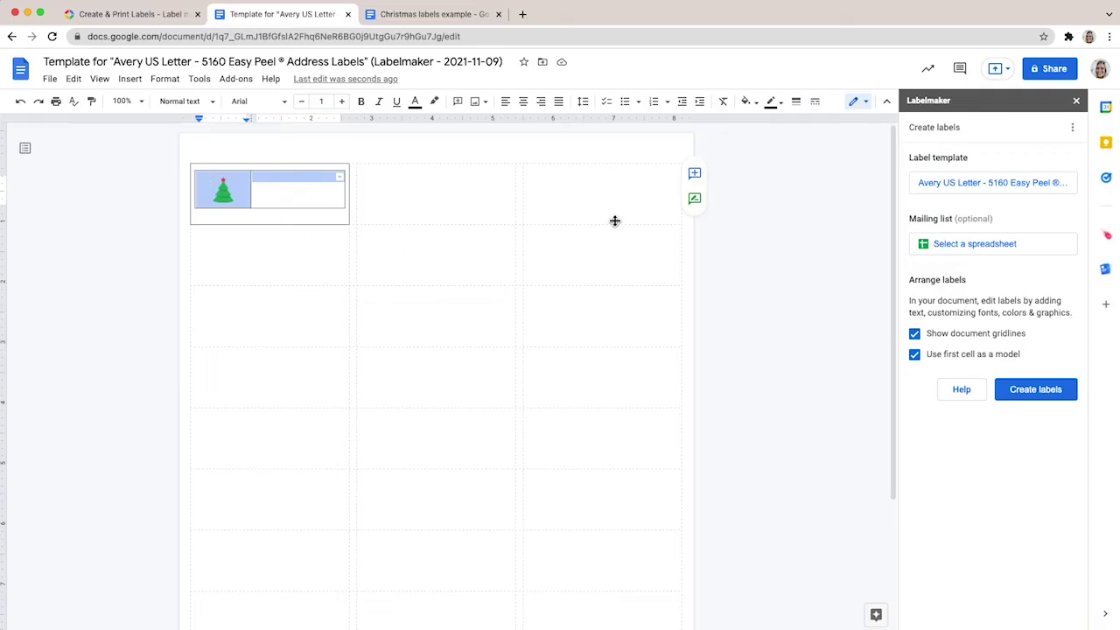
pyautogui.click(798, 103)
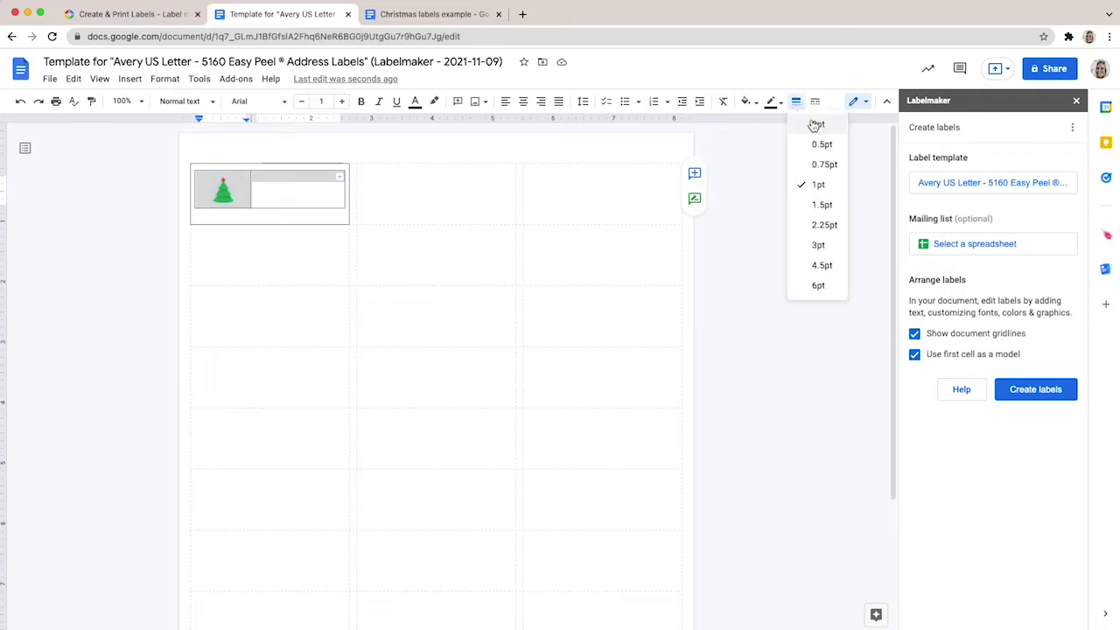
pyautogui.click(815, 124)
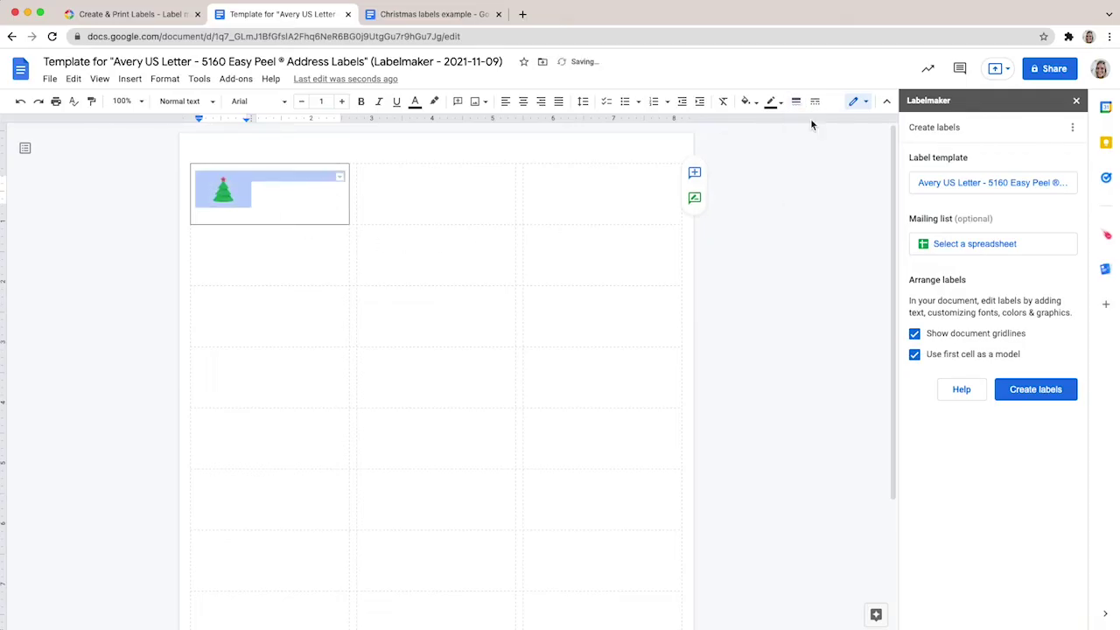
pyautogui.click(266, 198)
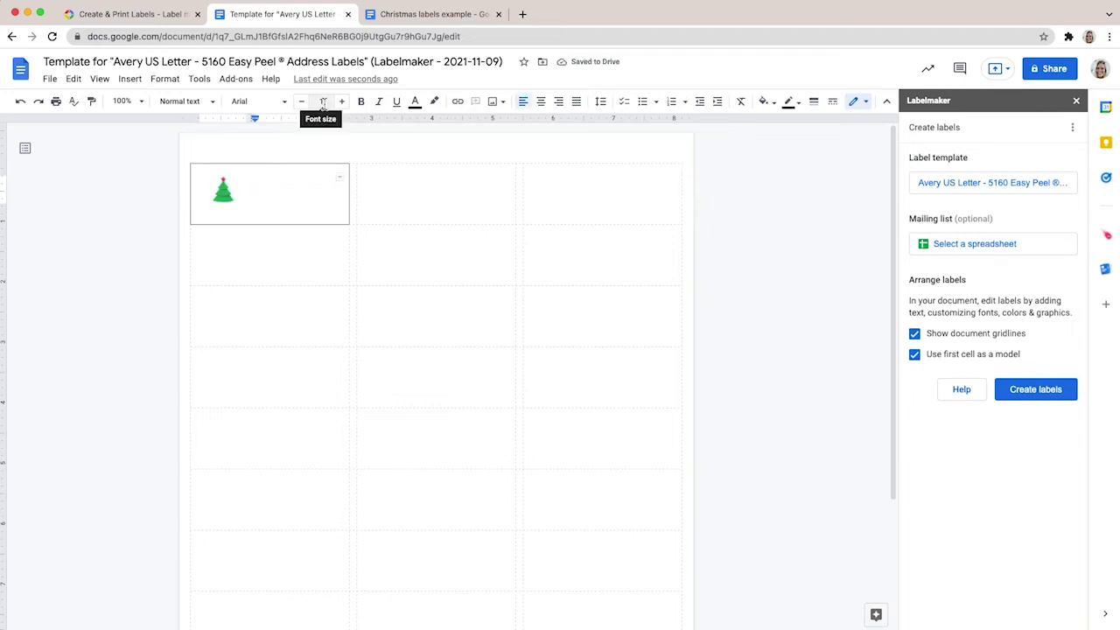
# - Apply the Normal text style so the text cell uses size 11
pyautogui.click(212, 101)
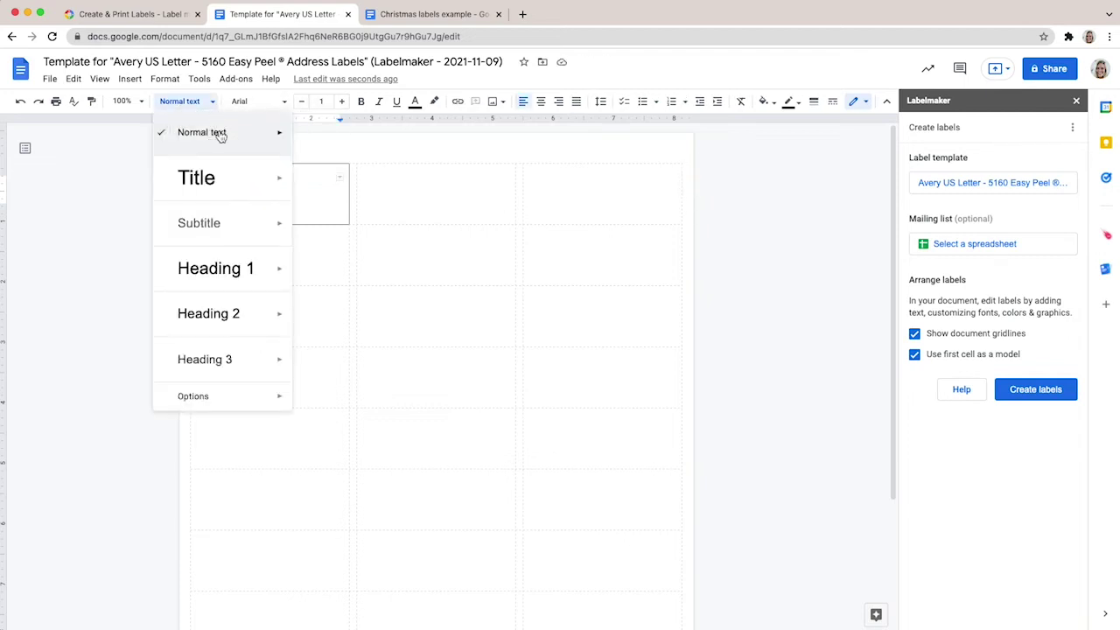
pyautogui.moveTo(271, 137)
pyautogui.click(339, 127)
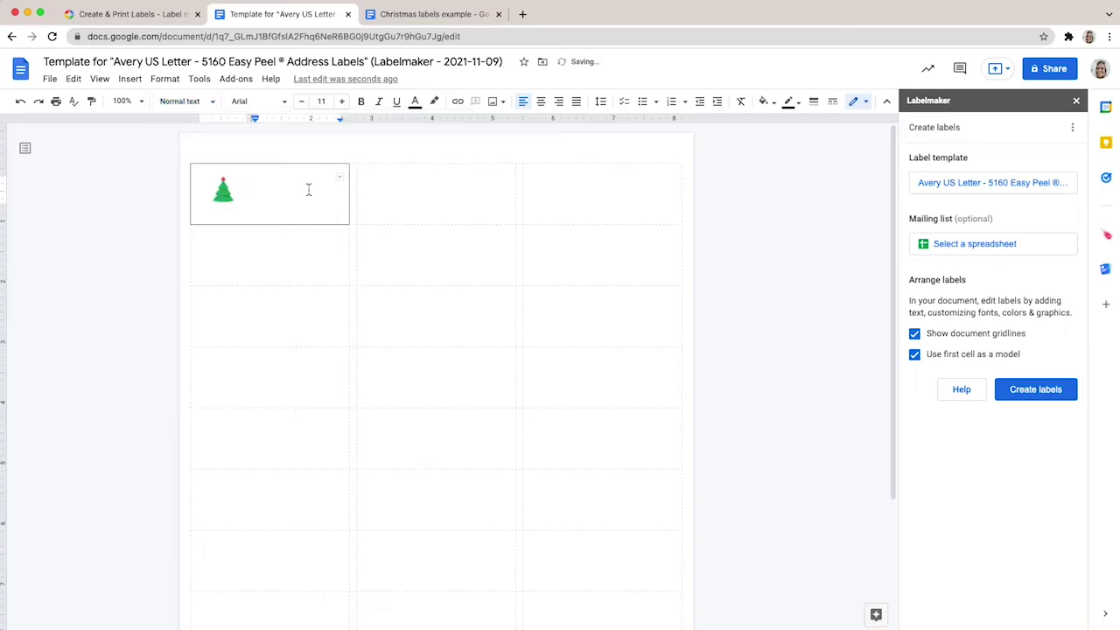
# - Type 'Merry Christmas!' beside the tree and make it bold, dark red, in Pacifico
pyautogui.write('Merry Christmas!')
pyautogui.moveTo(329, 180); pyautogui.dragTo(254, 180)
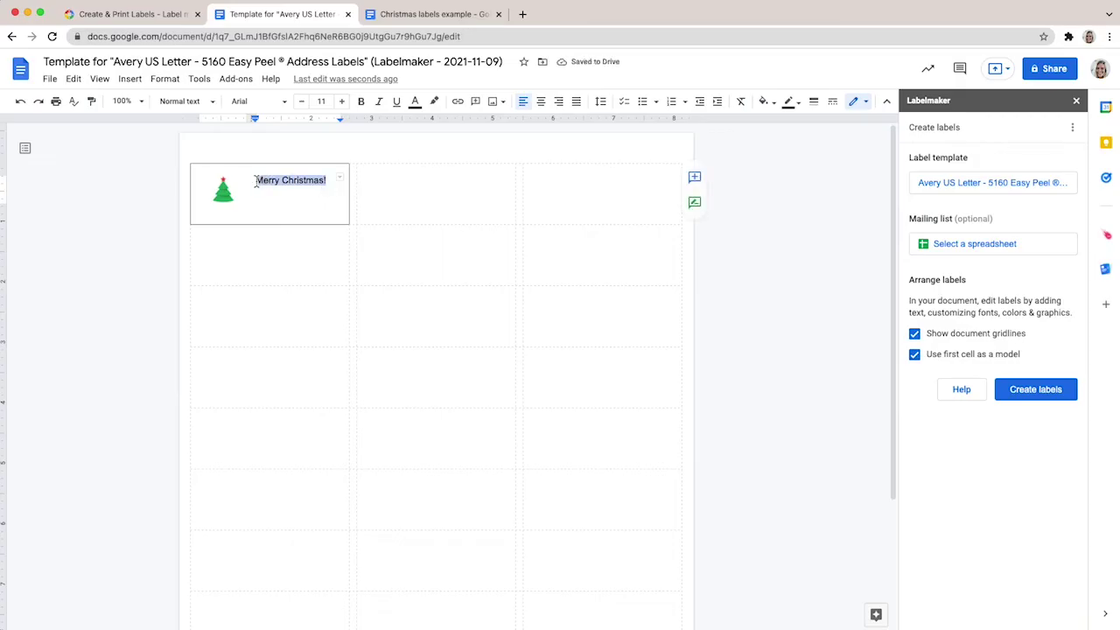
pyautogui.click(362, 101)
pyautogui.click(414, 102)
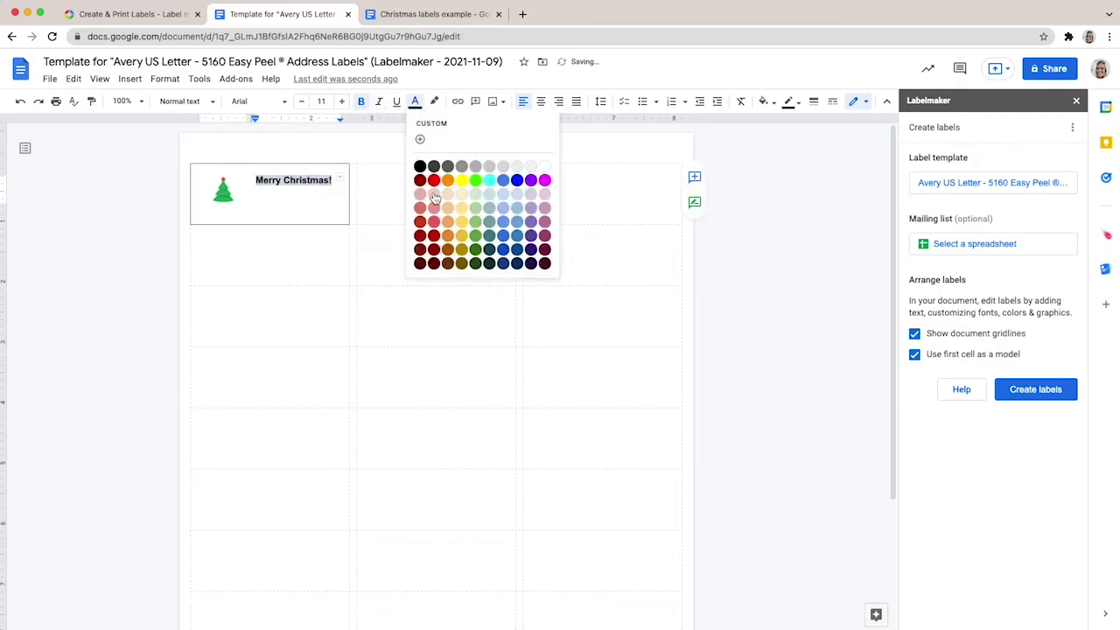
pyautogui.click(435, 247)
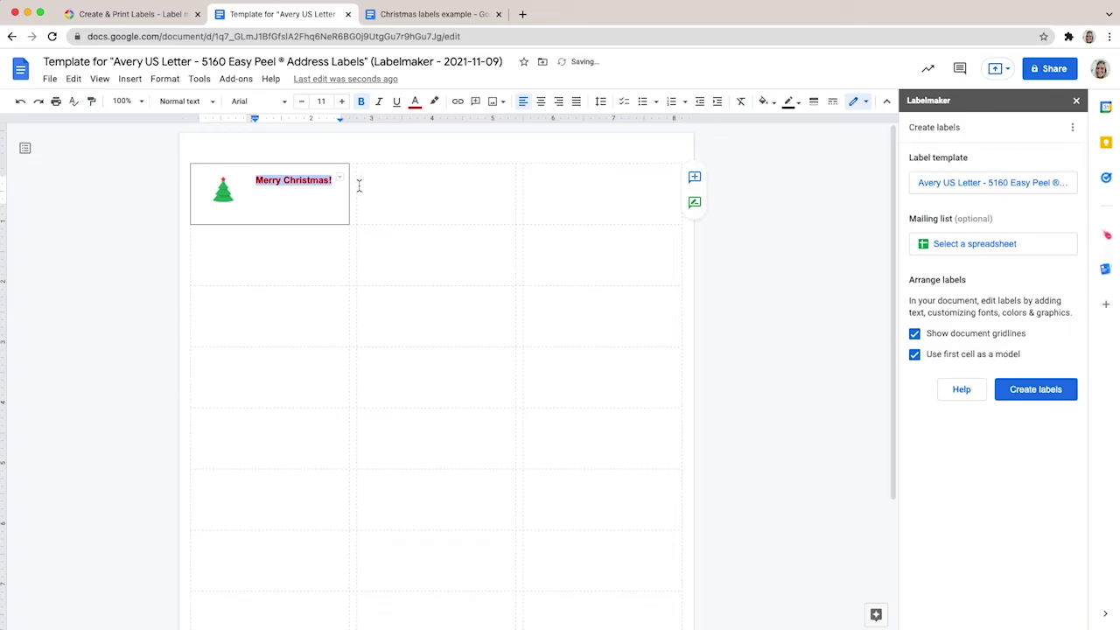
pyautogui.click(217, 102)
pyautogui.click(242, 102)
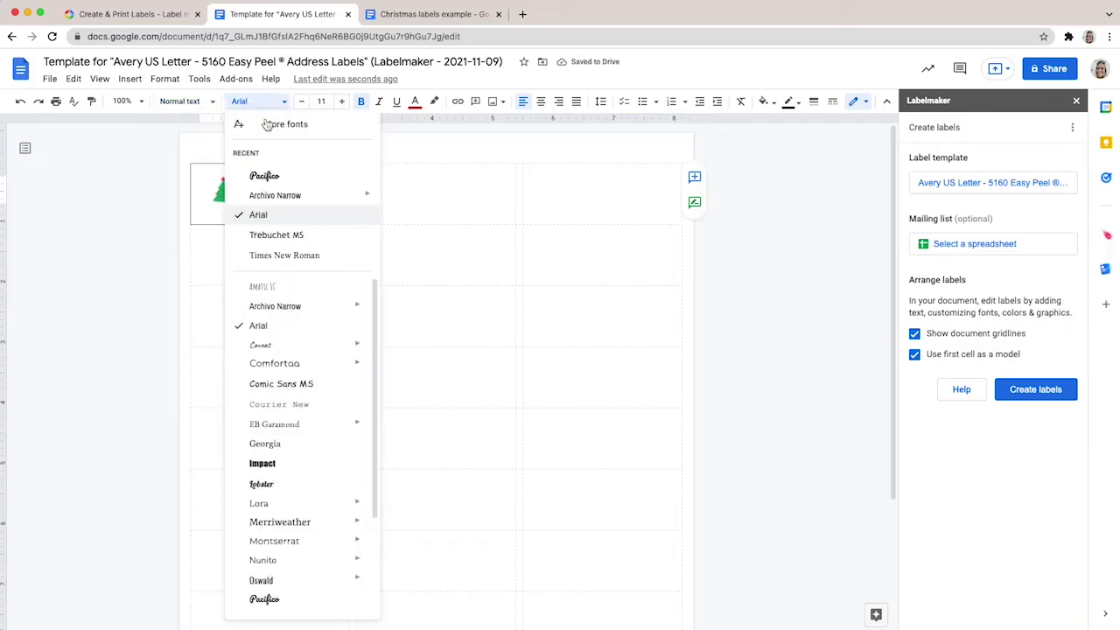
pyautogui.click(287, 175)
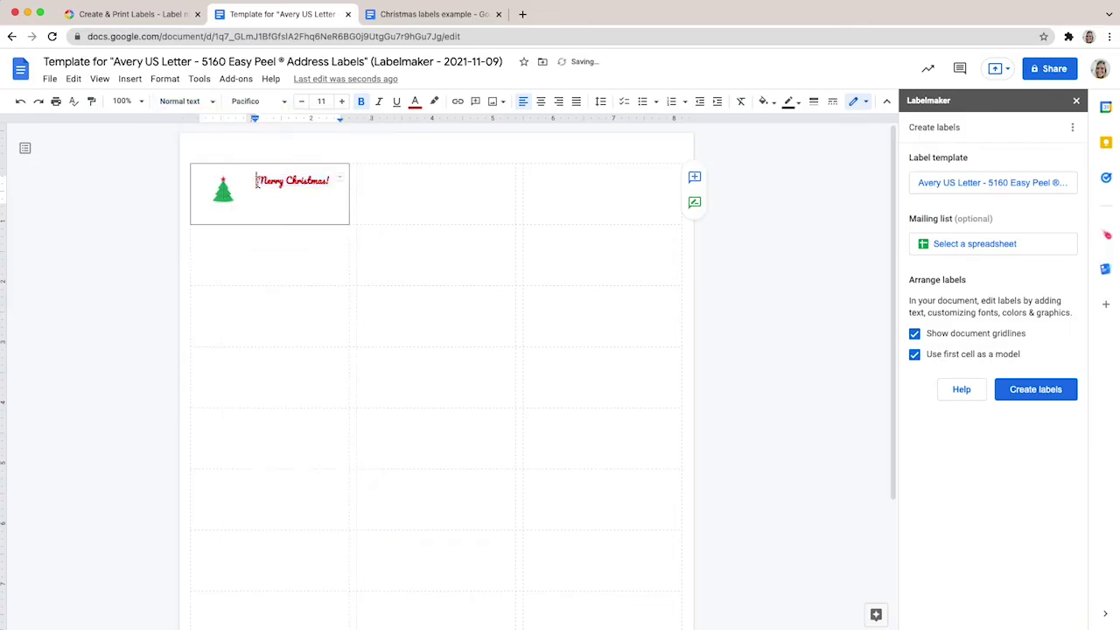
pyautogui.click(265, 181)
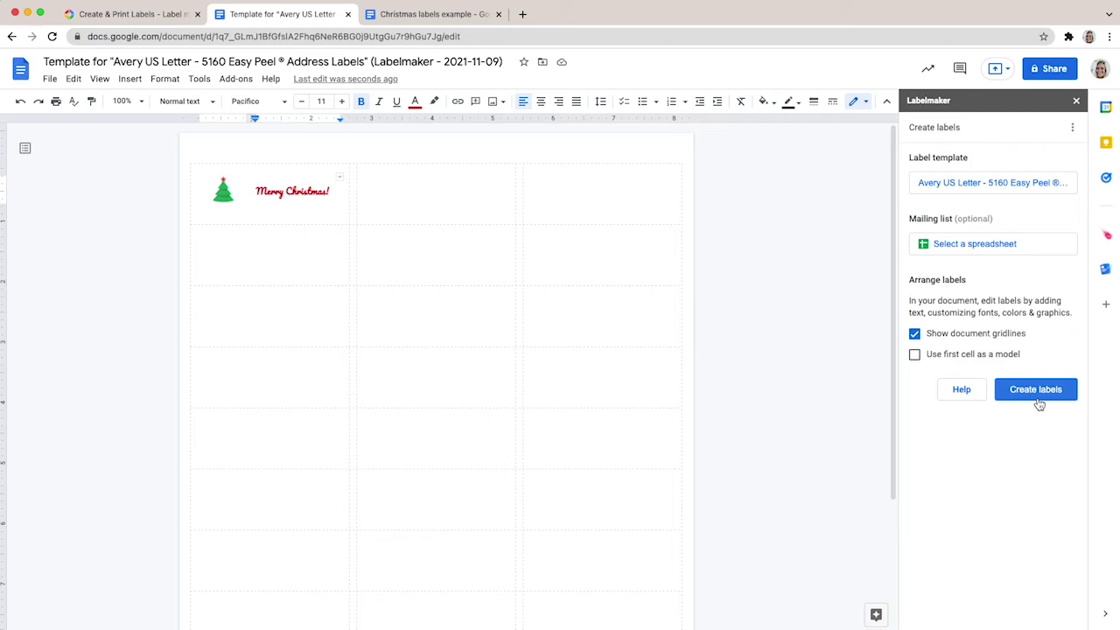
# - Switch to the 'Christmas labels example' document and scroll through its finished label sheet
pyautogui.click(433, 11)
pyautogui.scroll(-1, 444, 213)
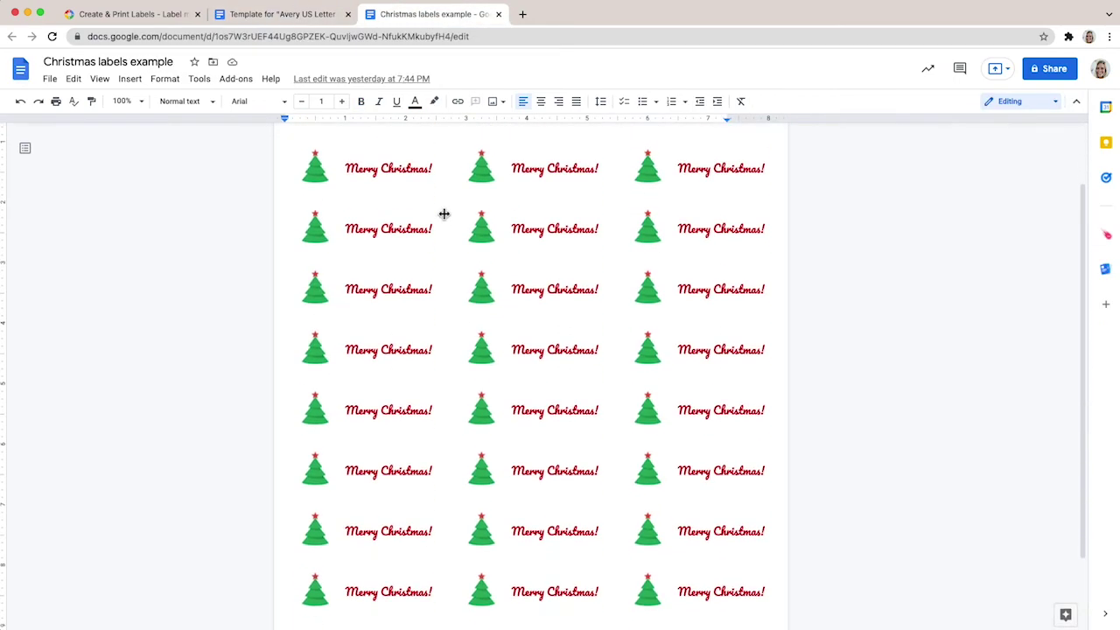
pyautogui.scroll(2, 444, 213)
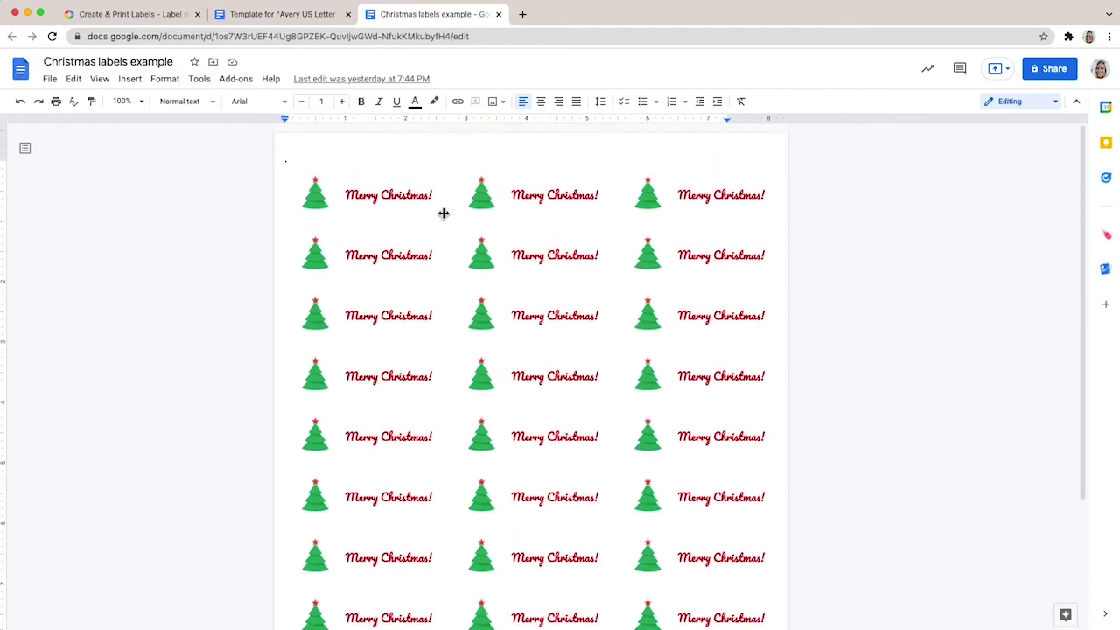
pyautogui.scroll(-5, 443, 213)
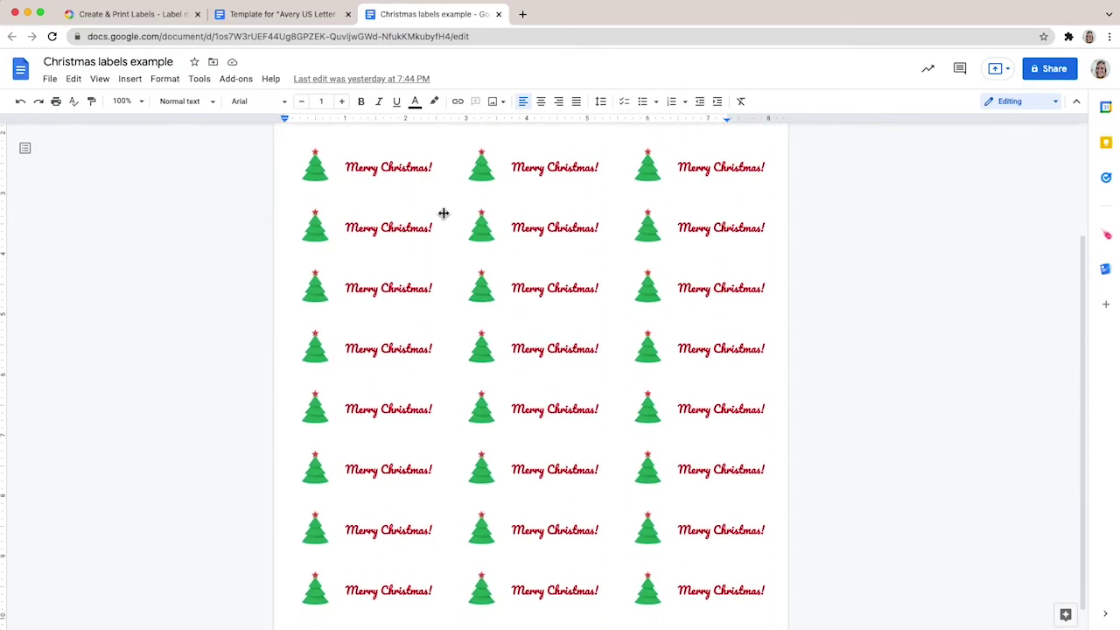
pyautogui.scroll(4, 444, 214)
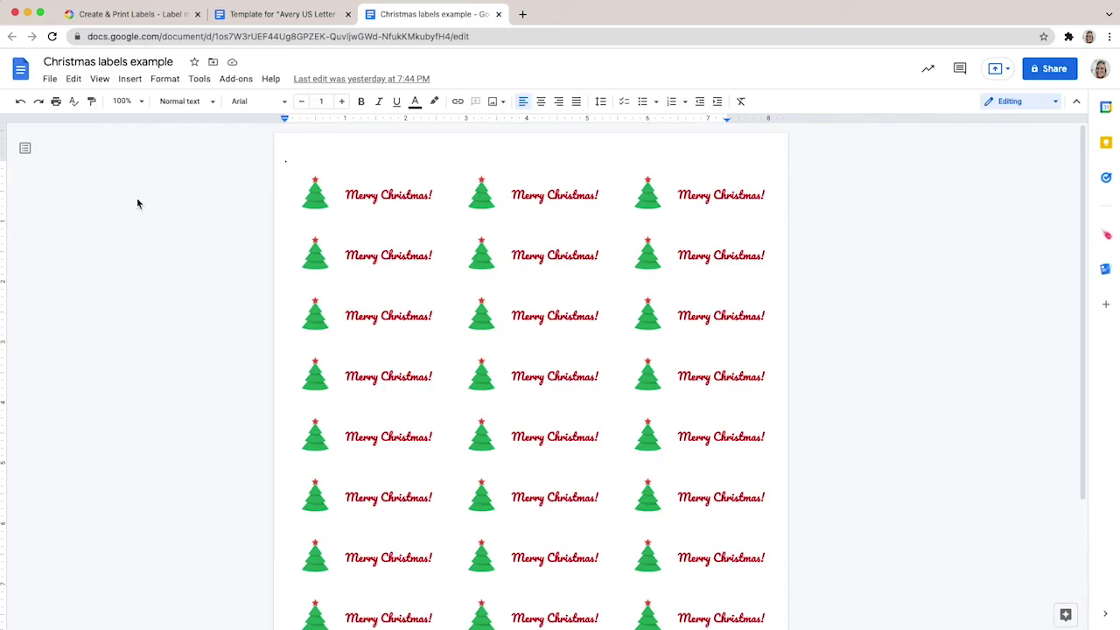
pyautogui.click(50, 78)
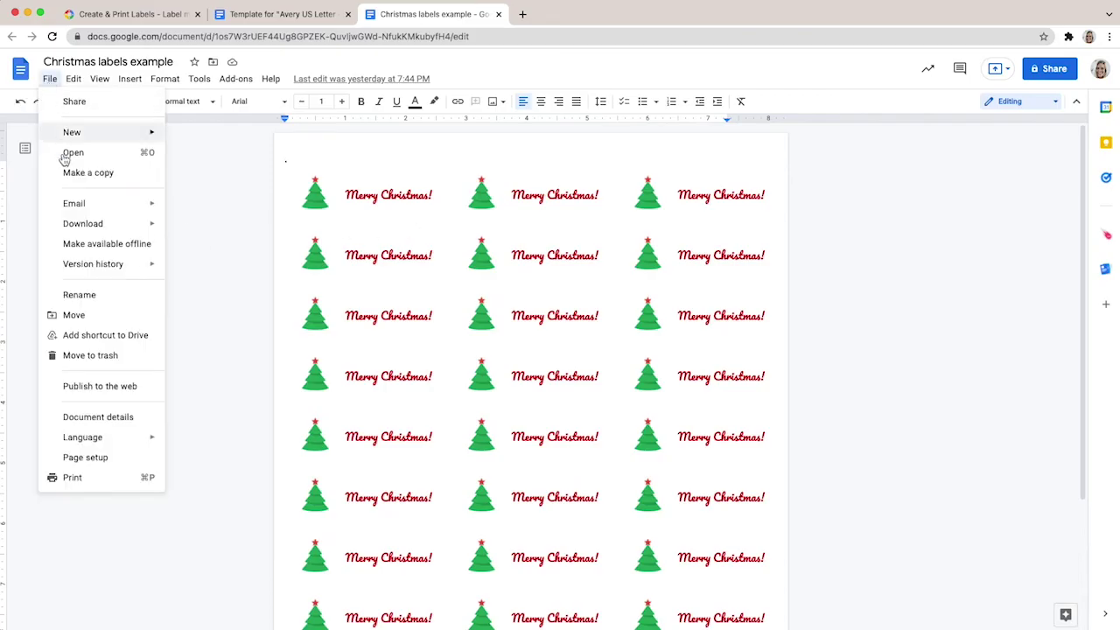
# - Open the print preview of the Christmas labels sheet from the File menu
pyautogui.click(74, 477)
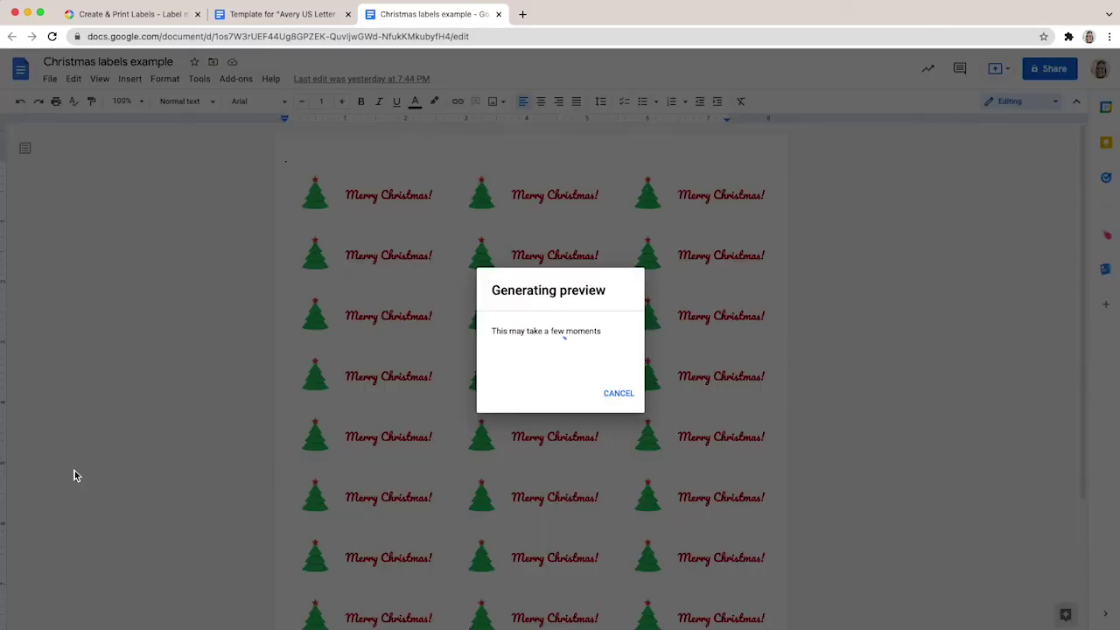